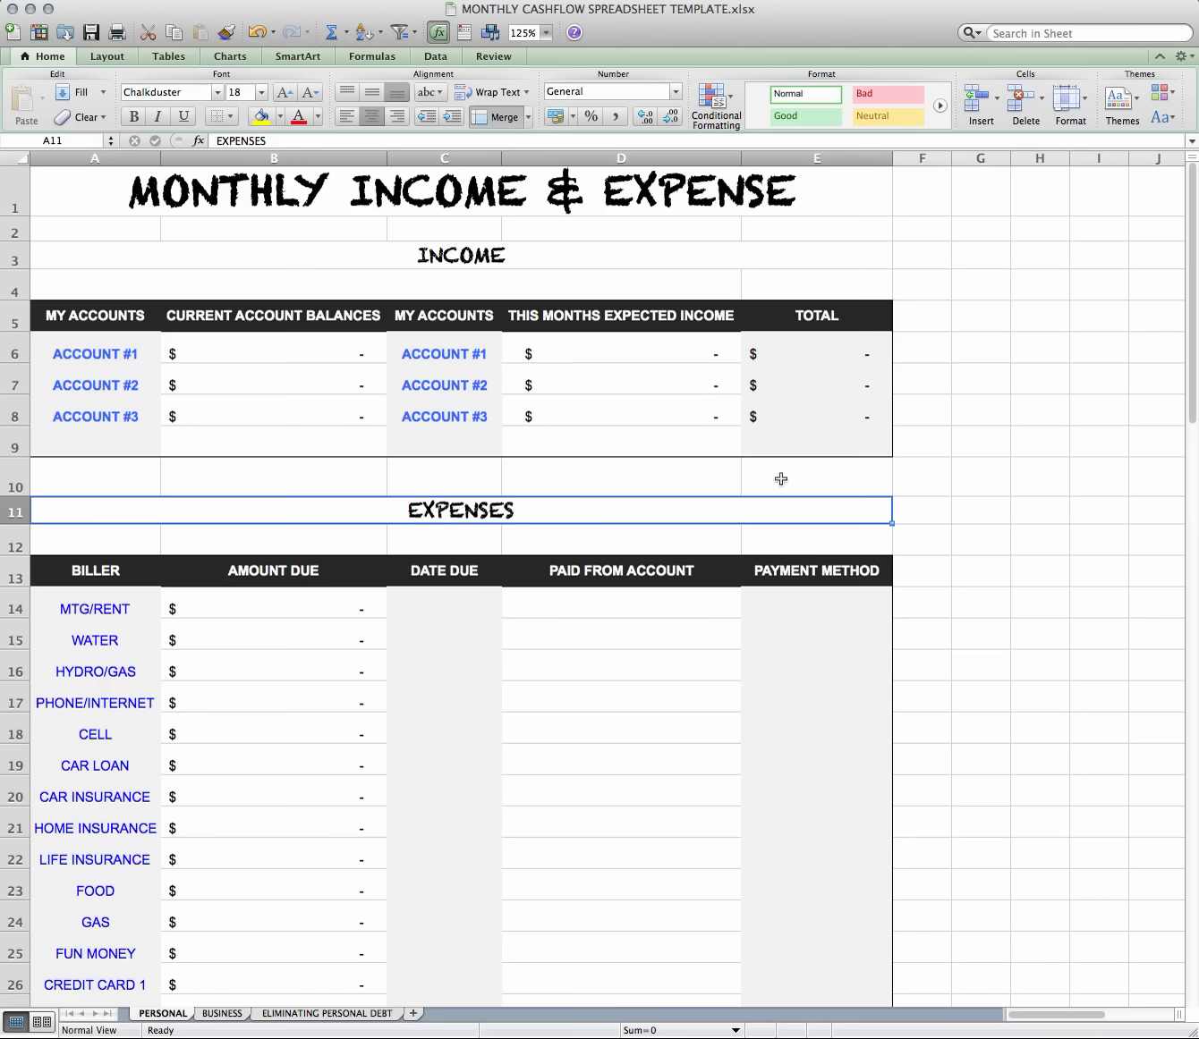
Examine the PERSONAL sheet's expense table, including the blank biller rows 29 to 32 and the formula in the amount due total
scroll(958, 515, down, 5)
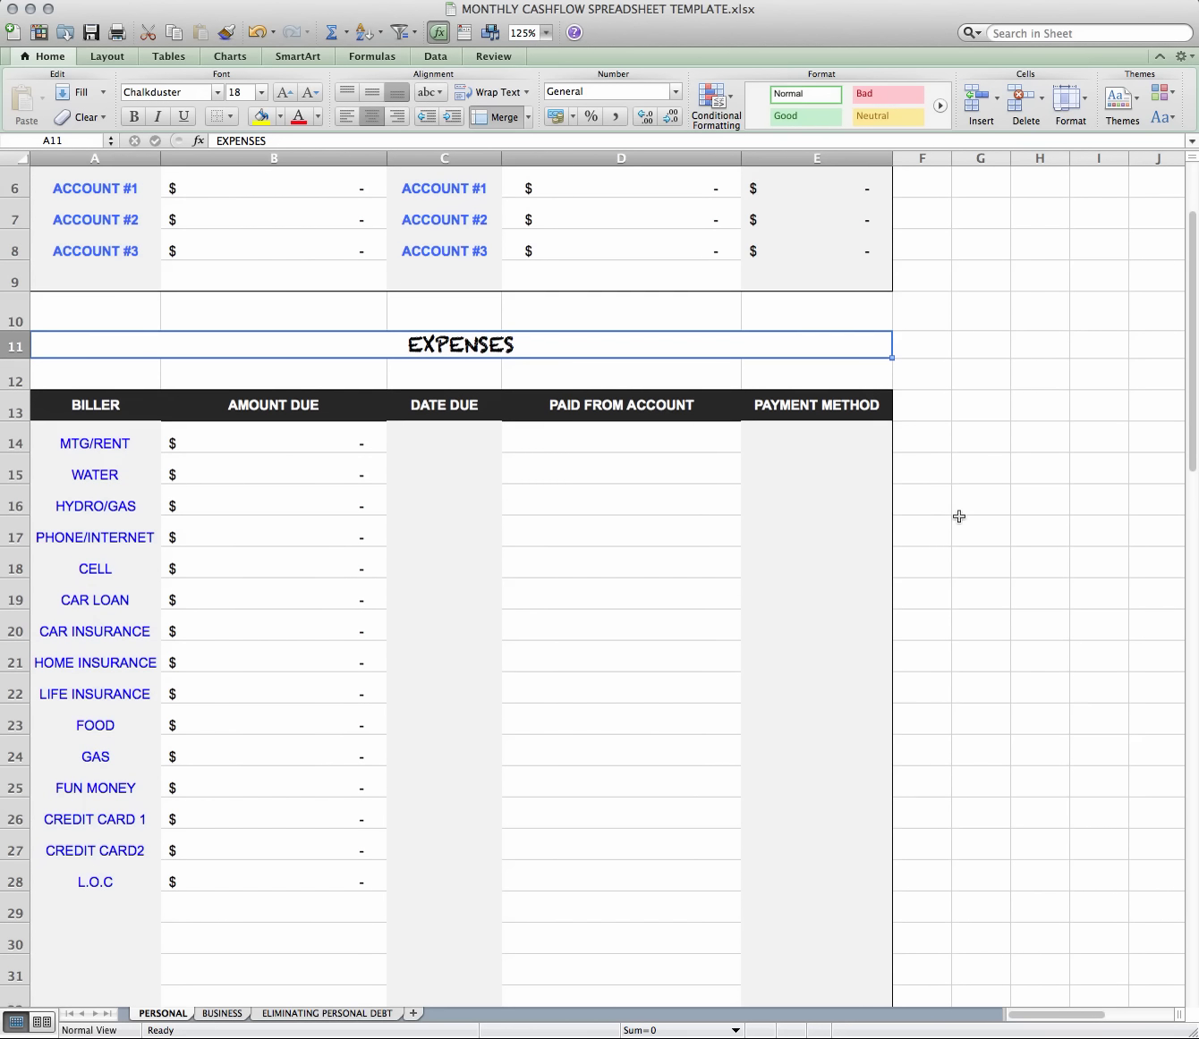
scroll(958, 516, down, 2)
scroll(958, 516, down, 1)
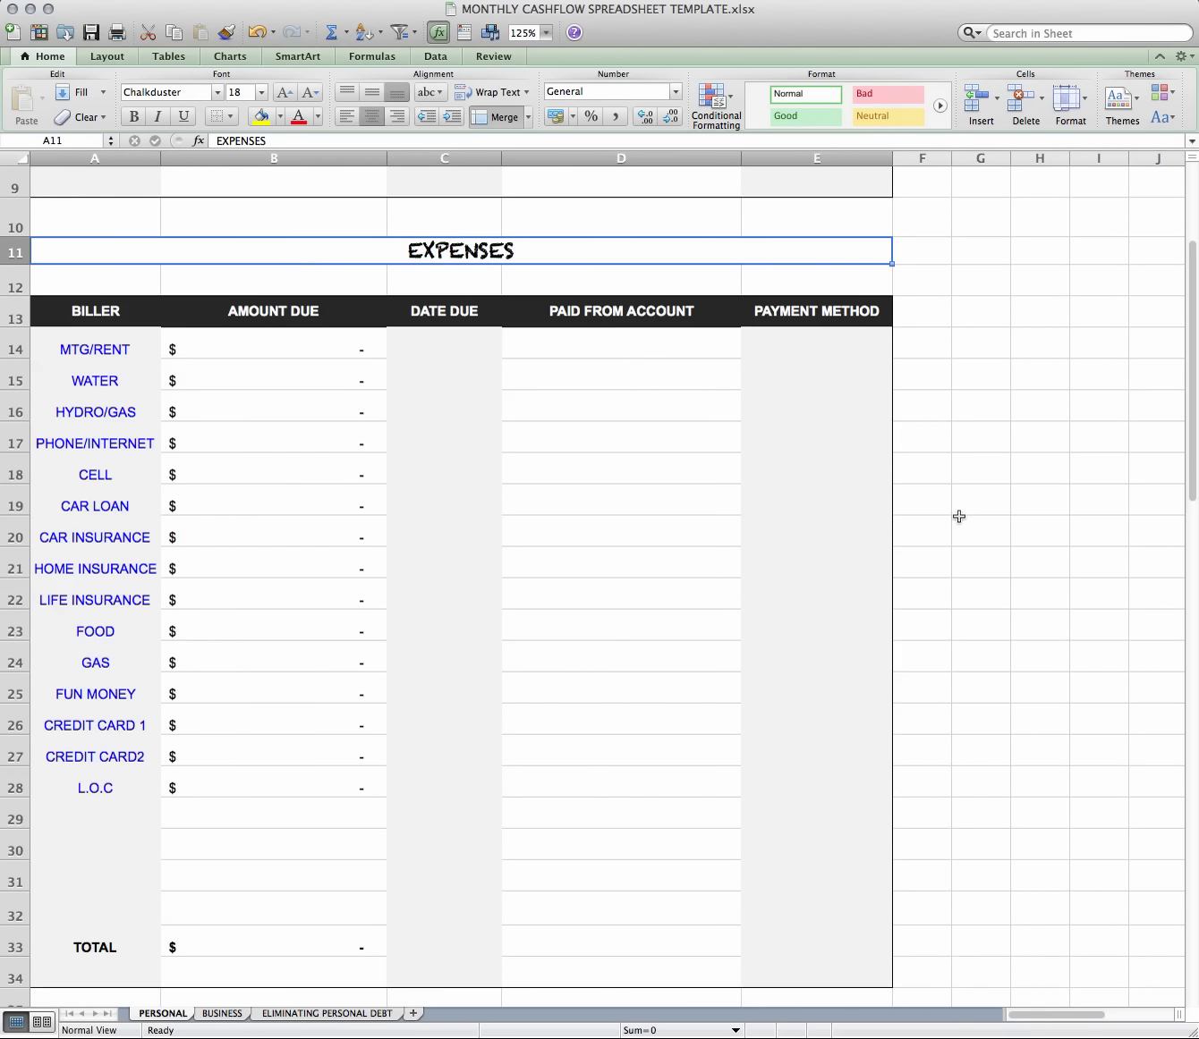
scroll(958, 516, down, 1)
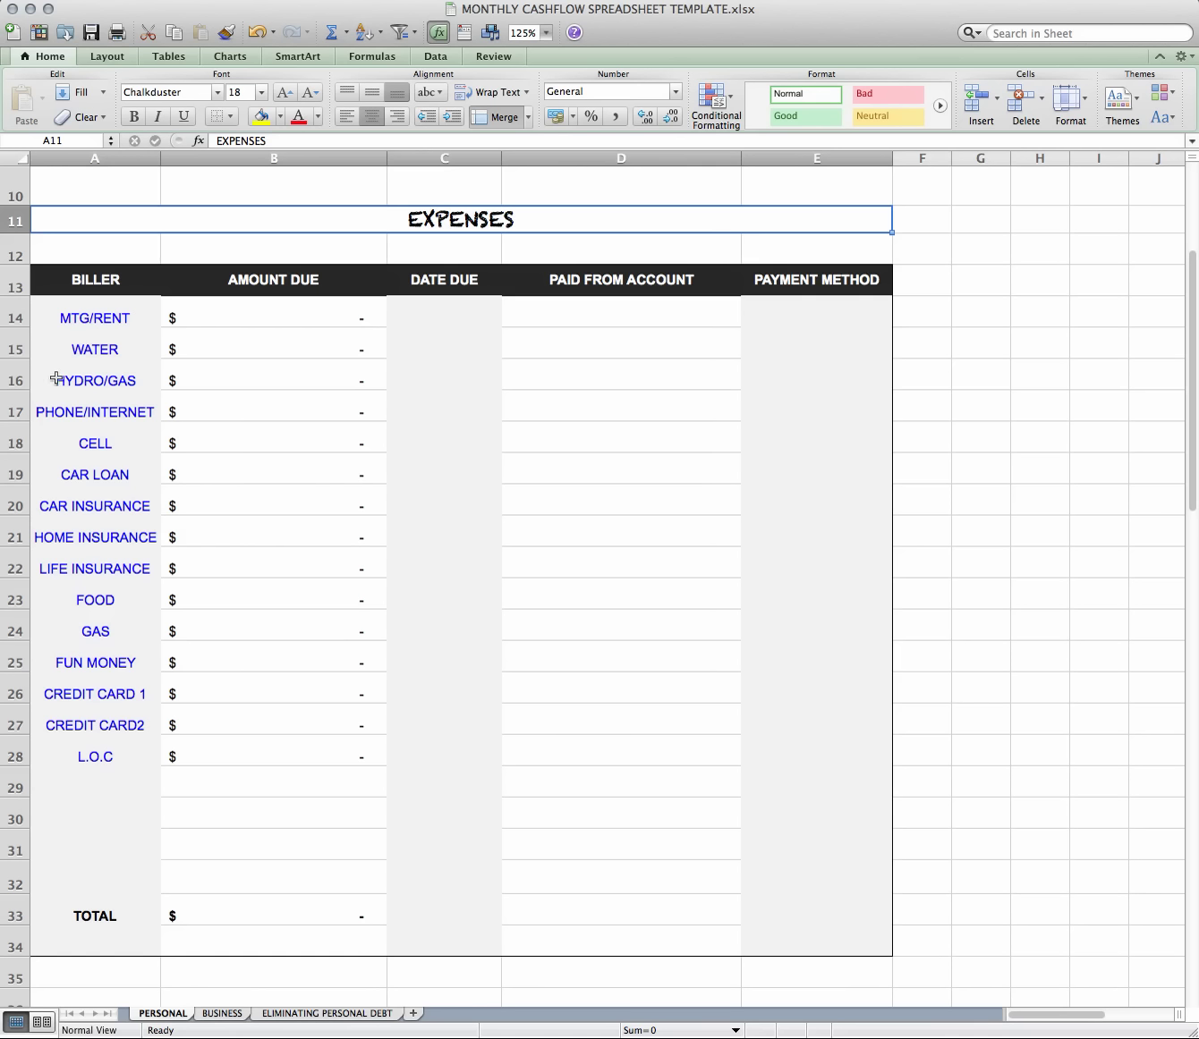
click(107, 782)
click(102, 820)
click(102, 849)
click(97, 888)
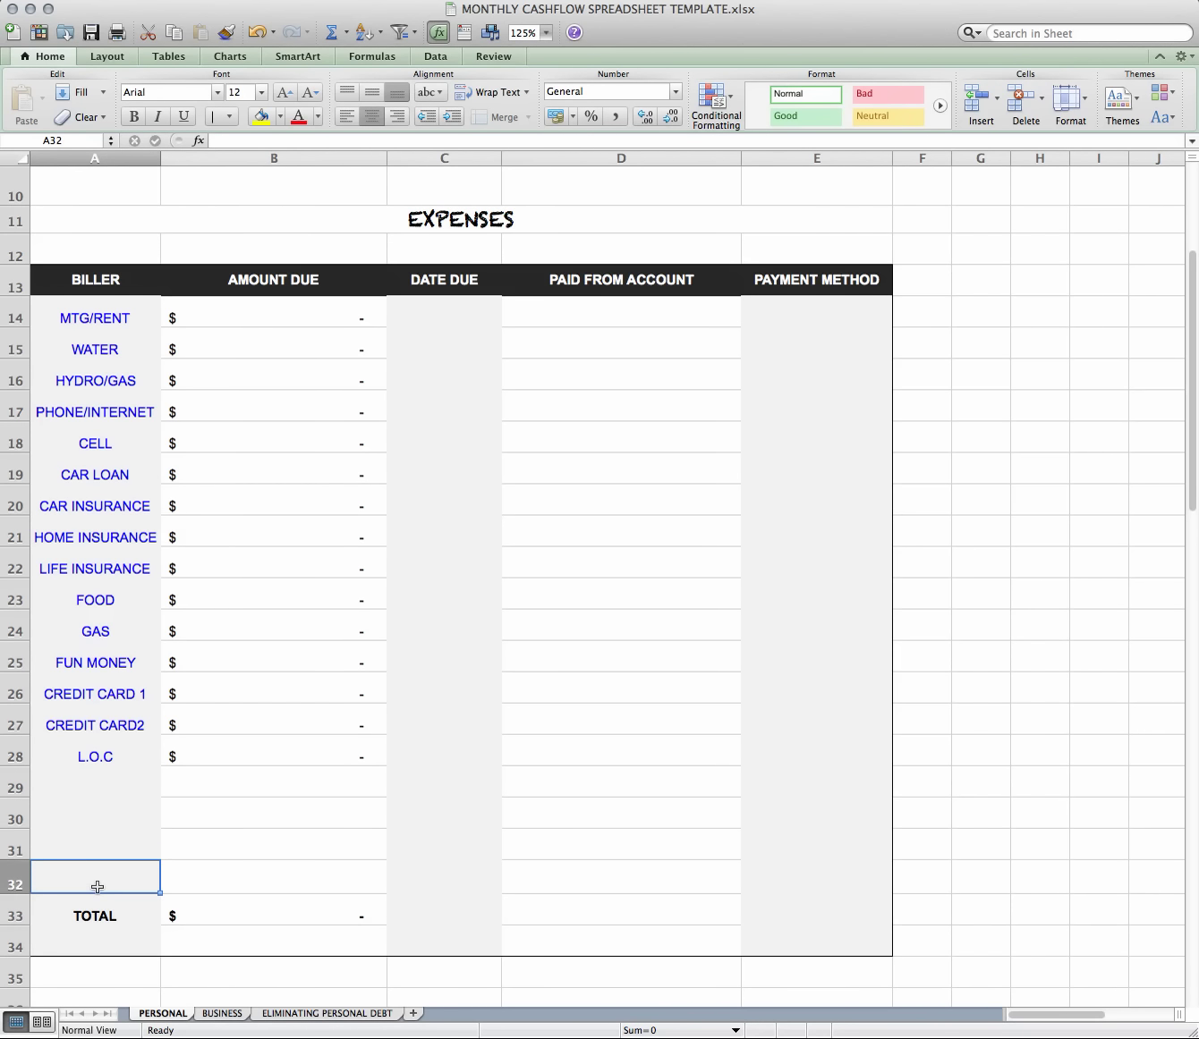
click(320, 916)
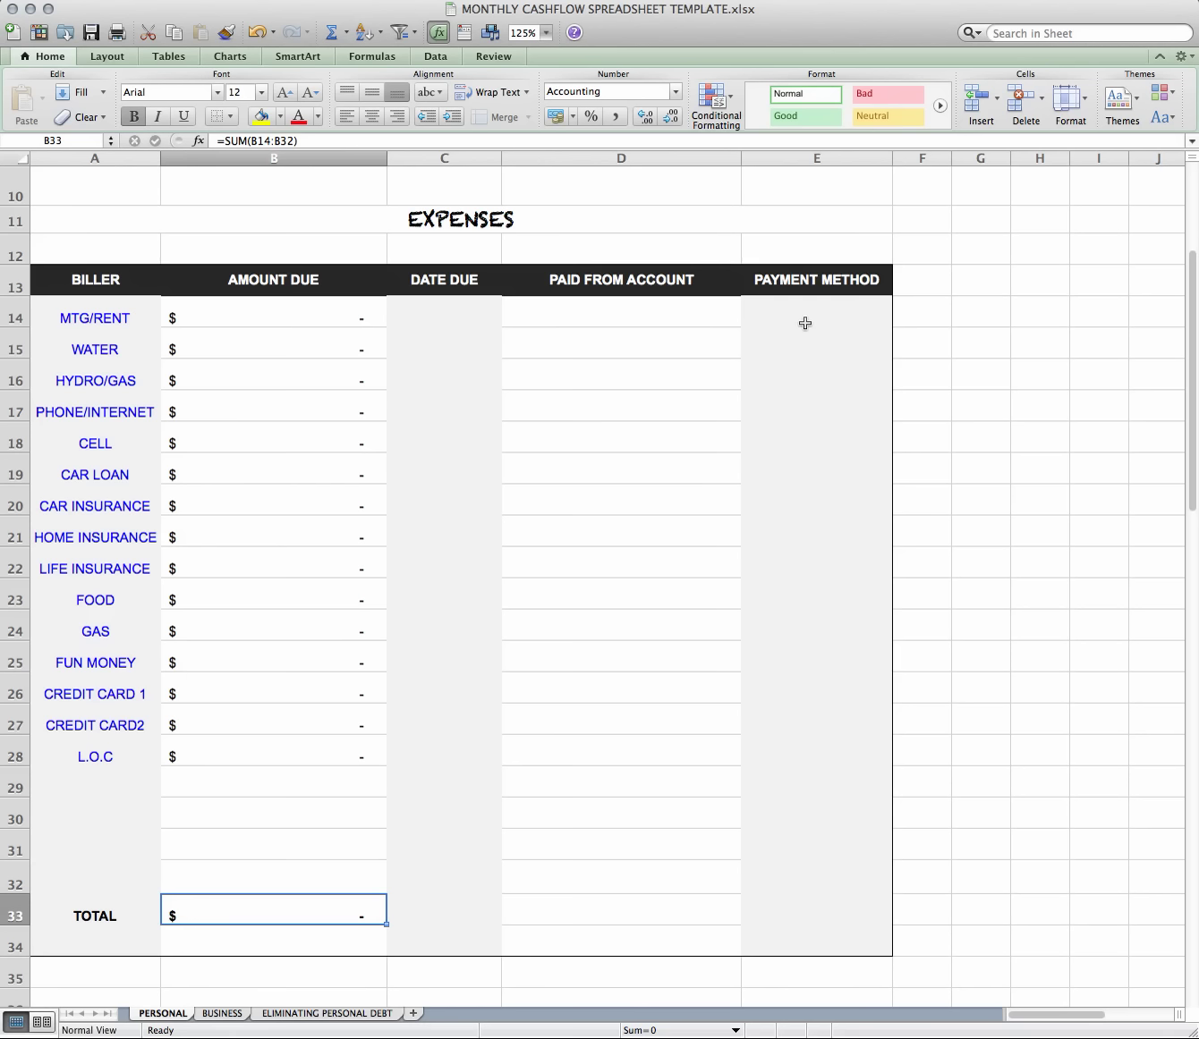
scroll(805, 323, up, 5)
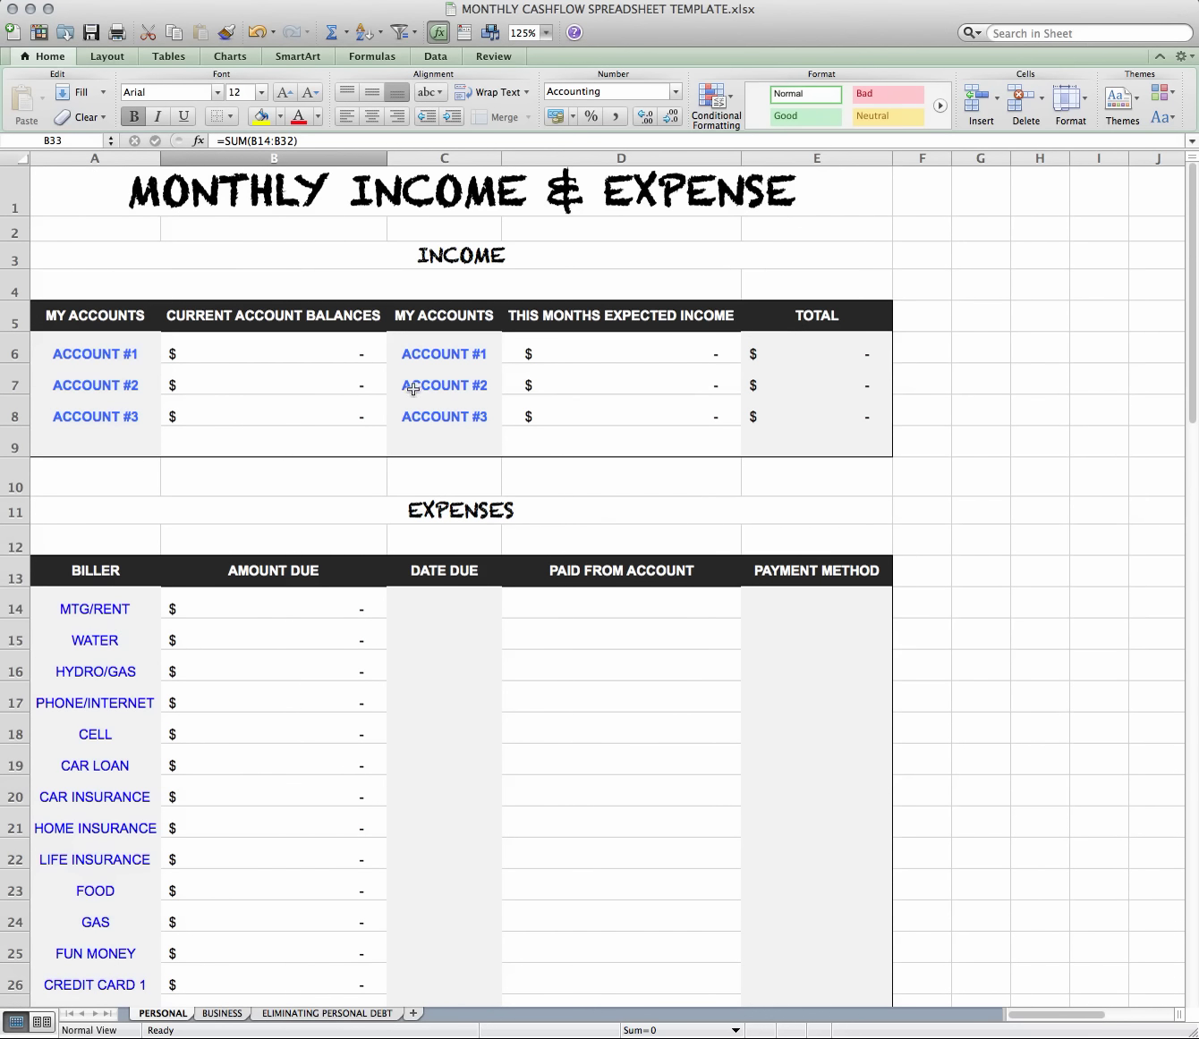
Review the BUSINESS sheet's income and expense tables, and look over the ELIMINATING PERSONAL DEBT and PERSONAL sheets
click(221, 1013)
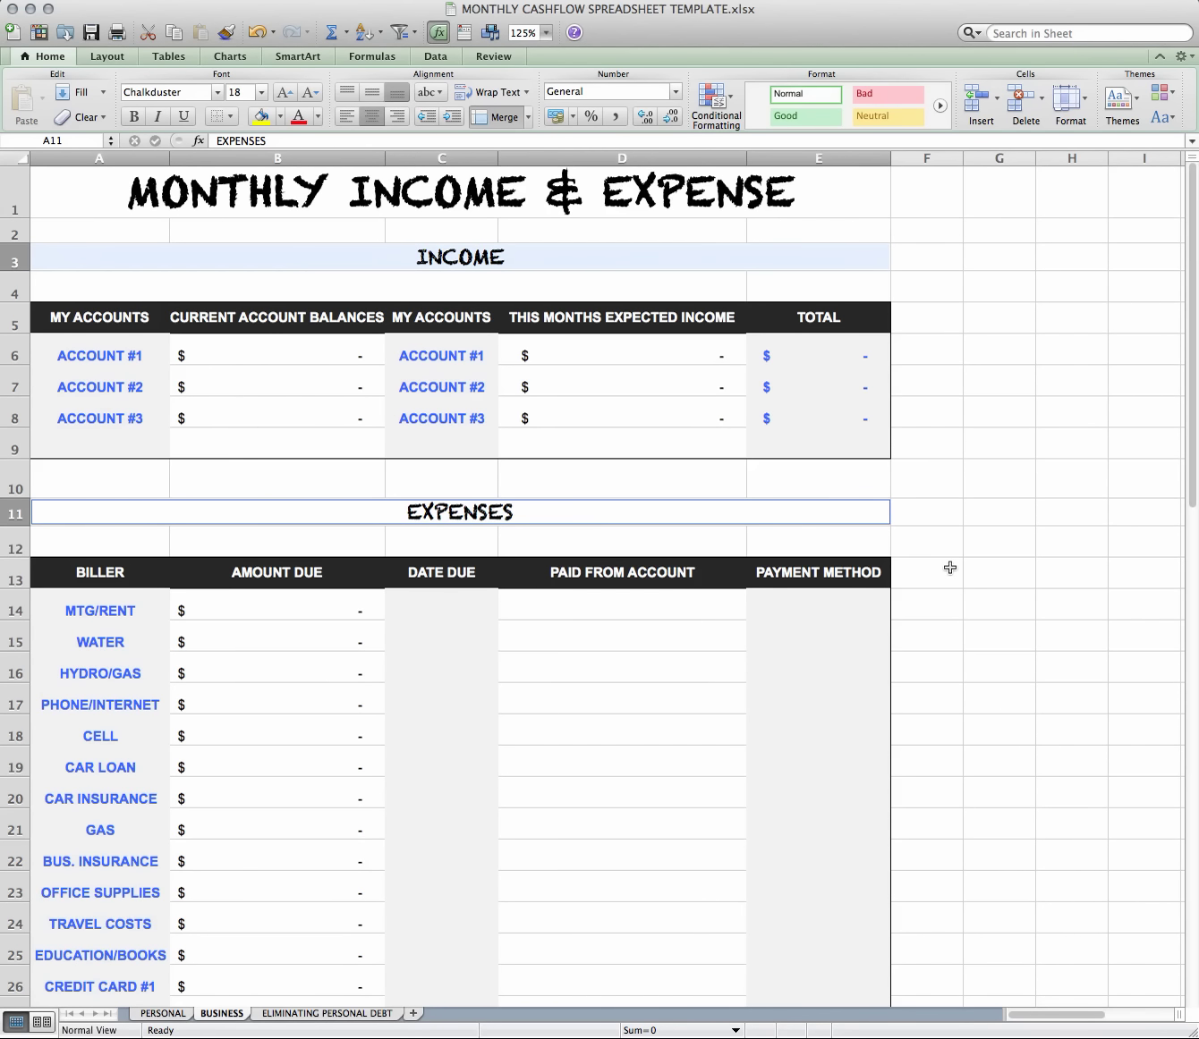
scroll(950, 568, down, 7)
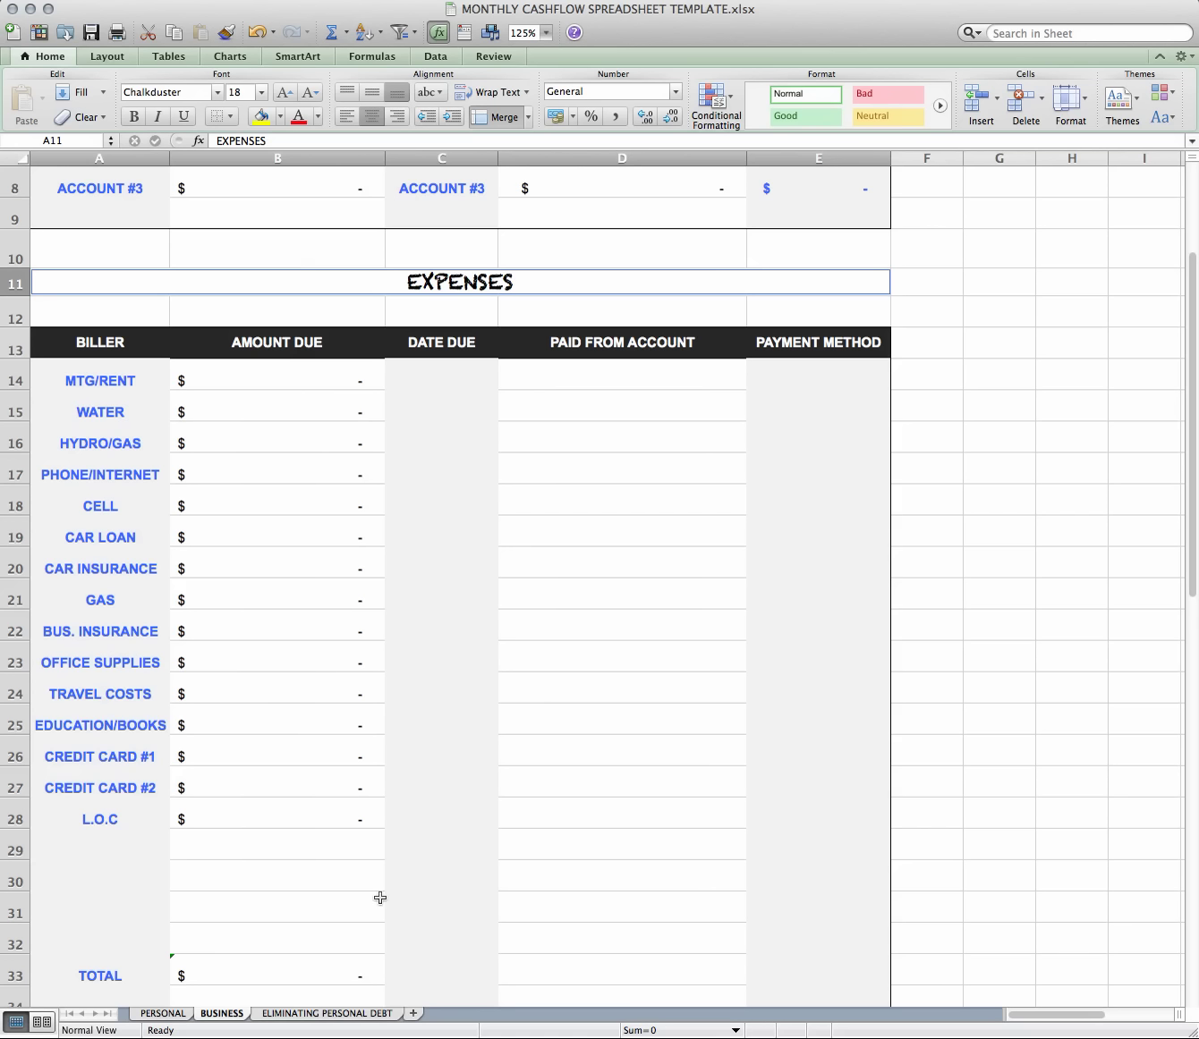
scroll(357, 986, up, 5)
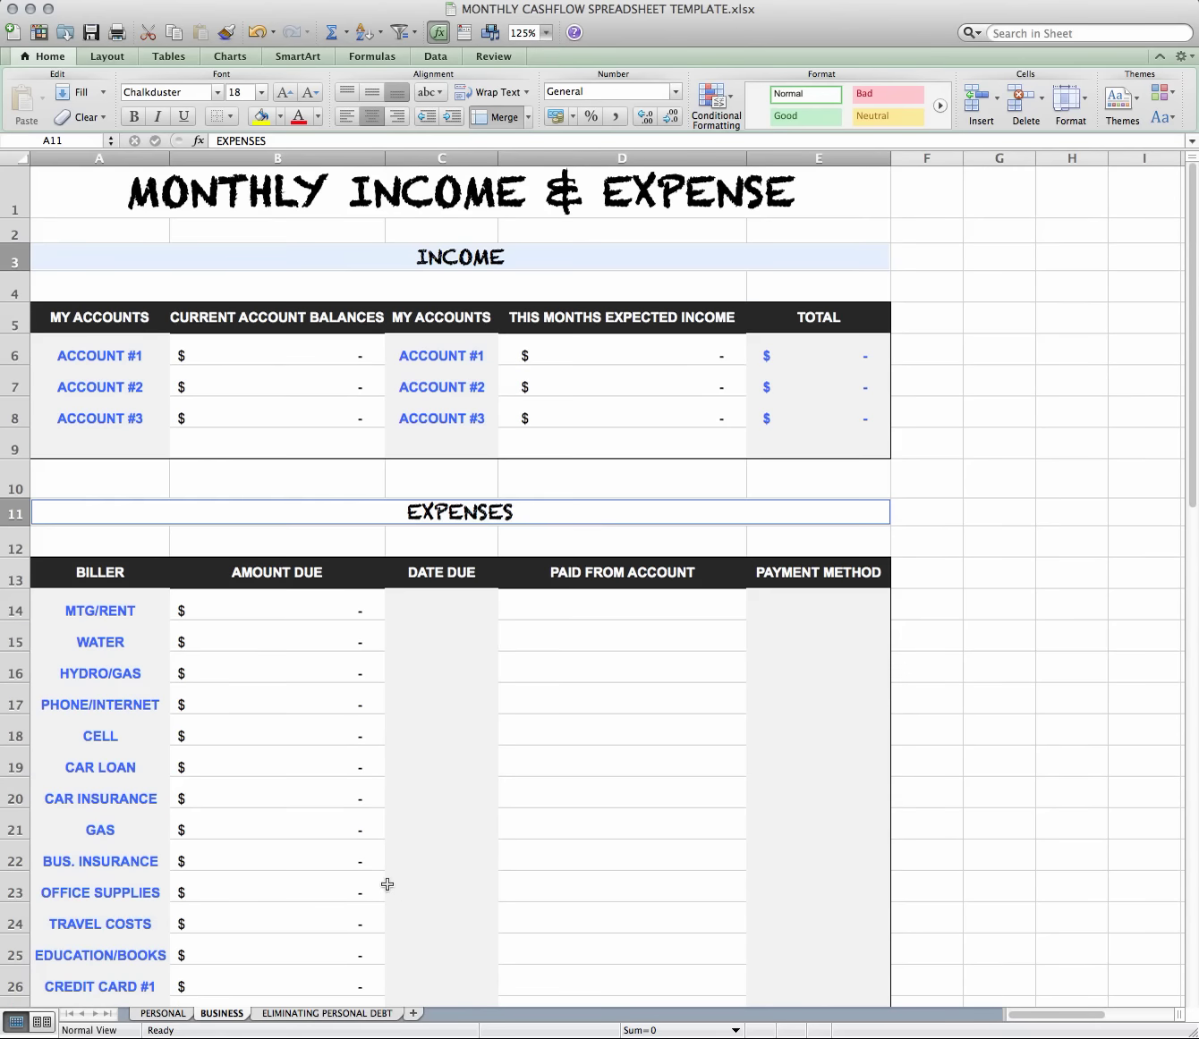
click(340, 1014)
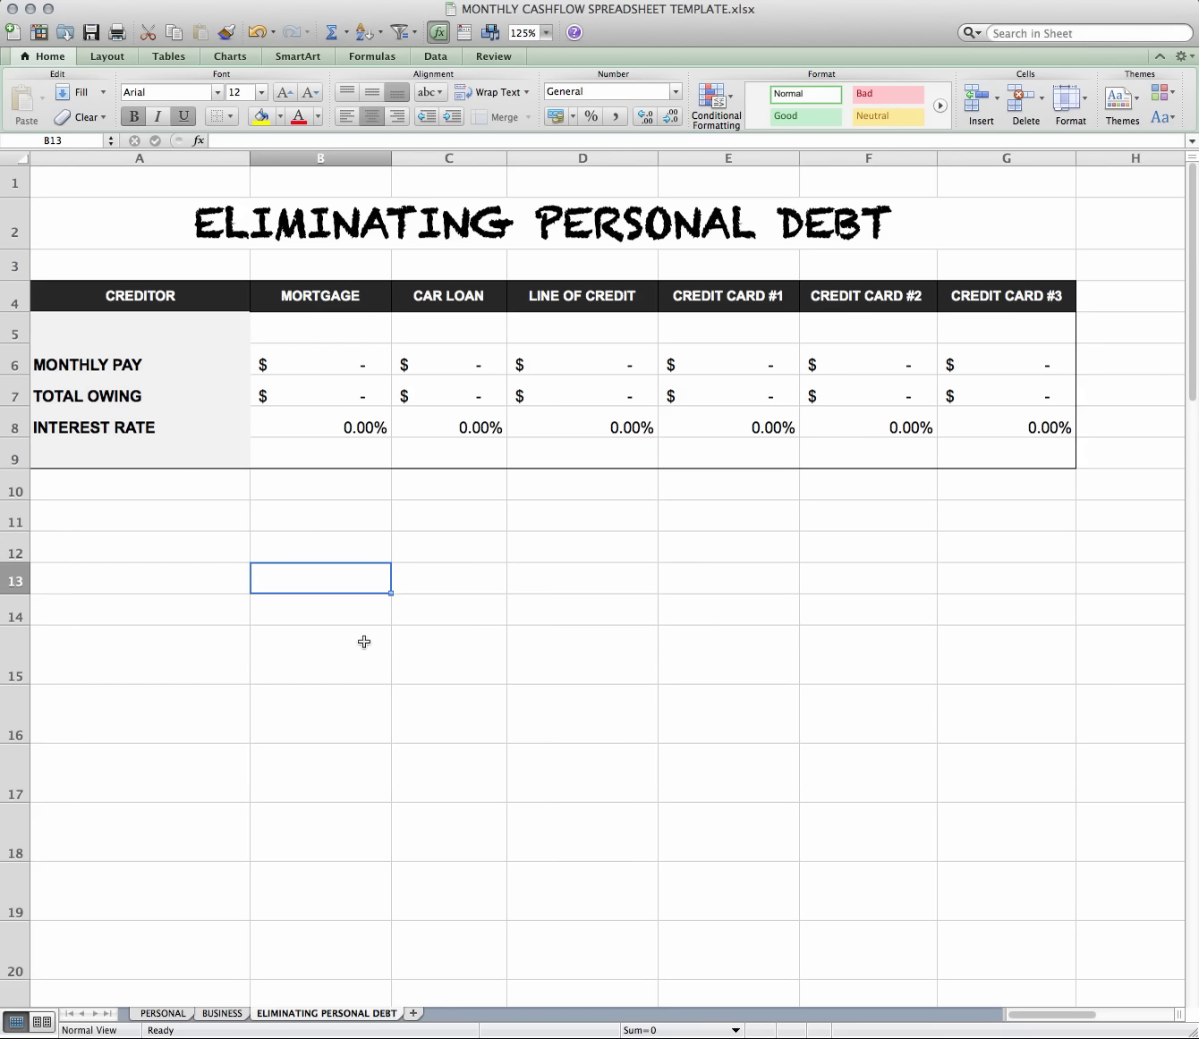
click(161, 1015)
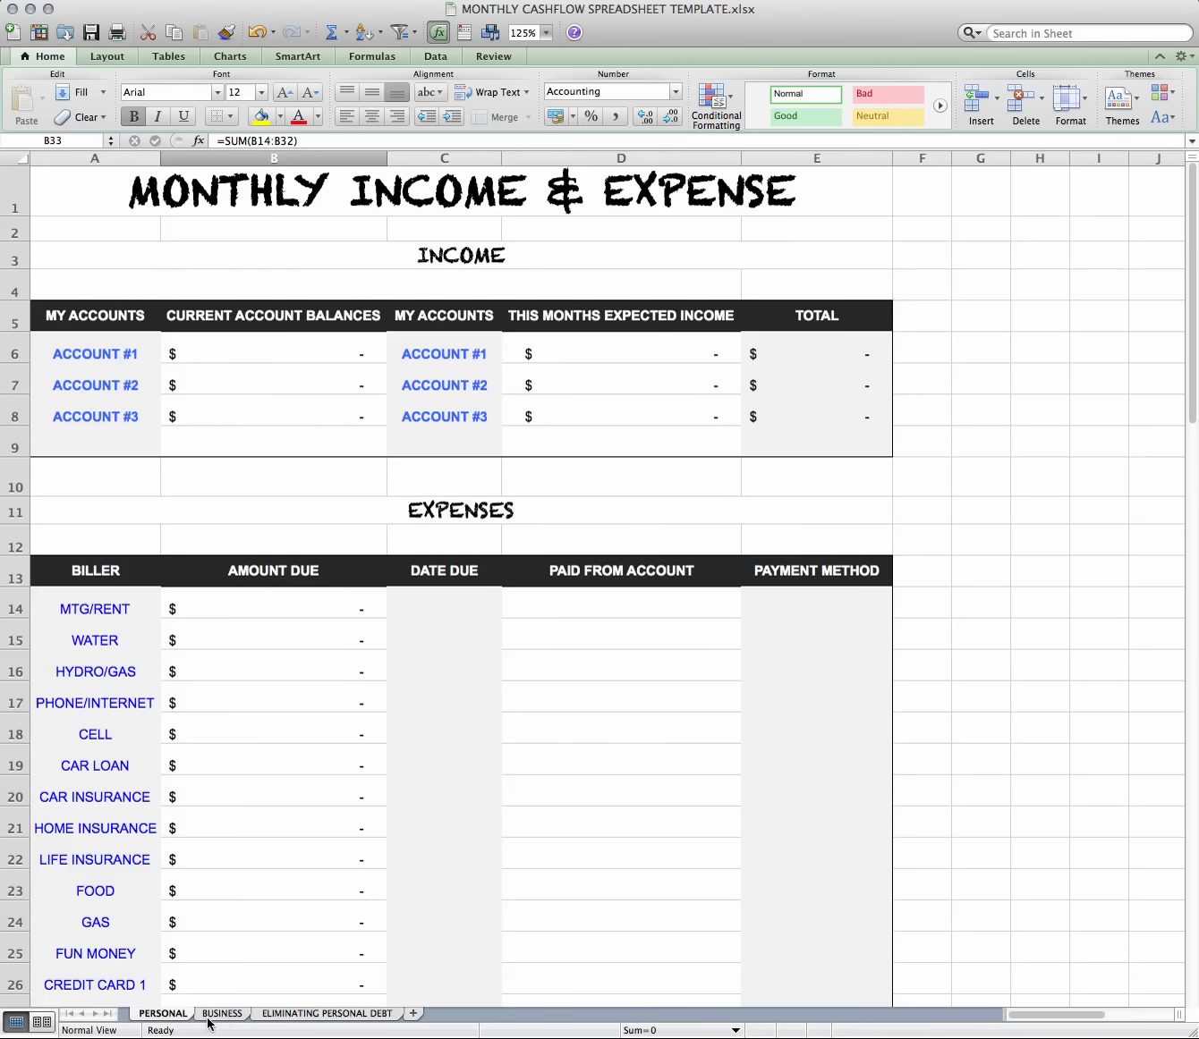
click(210, 1017)
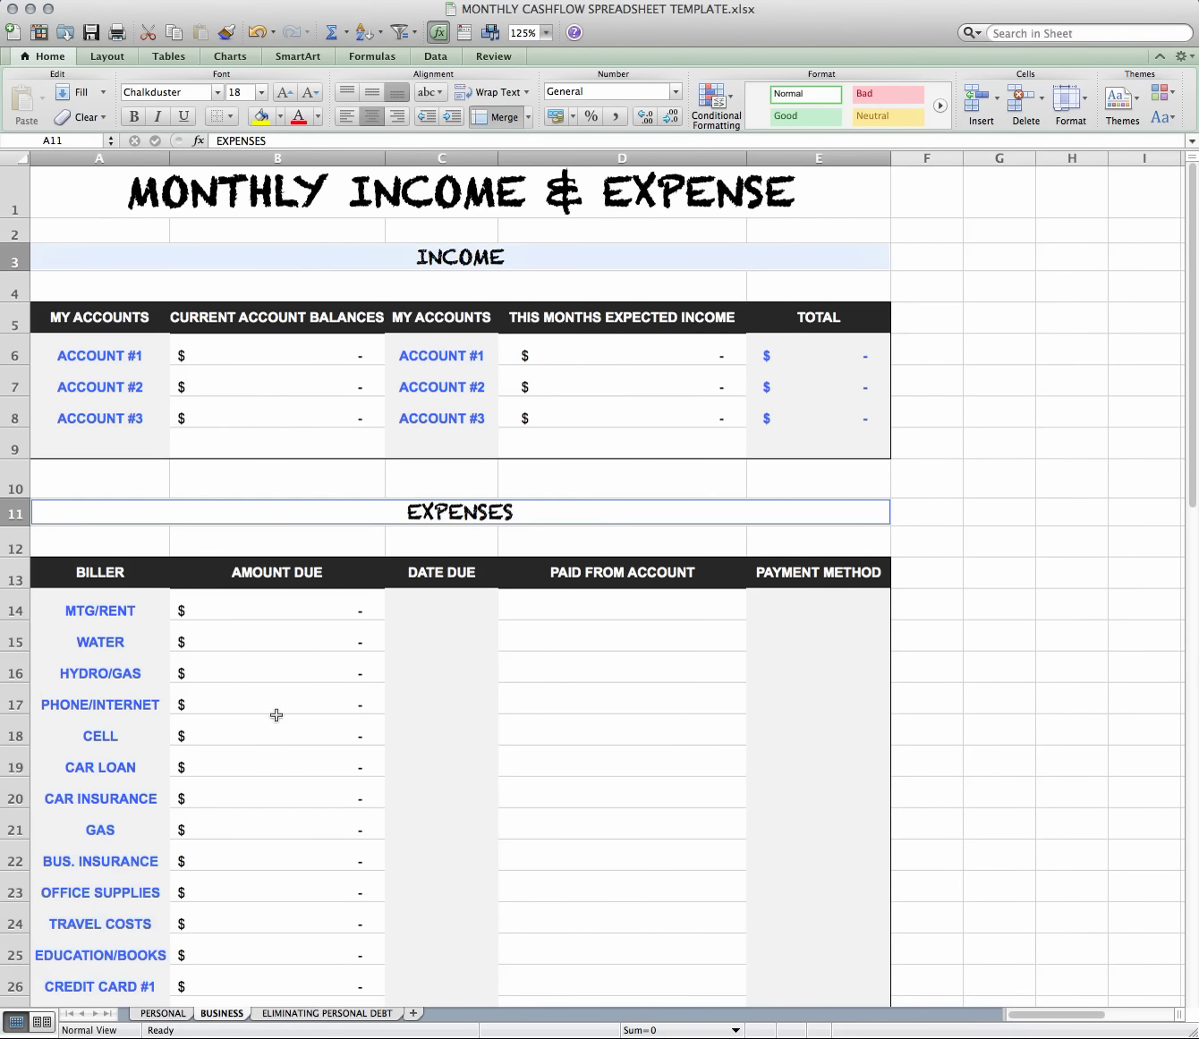
On the ELIMINATING PERSONAL DEBT sheet, copy the CREDIT CARD #3 column, G4:G9, into H4:J9 as three additional creditor columns
click(320, 1013)
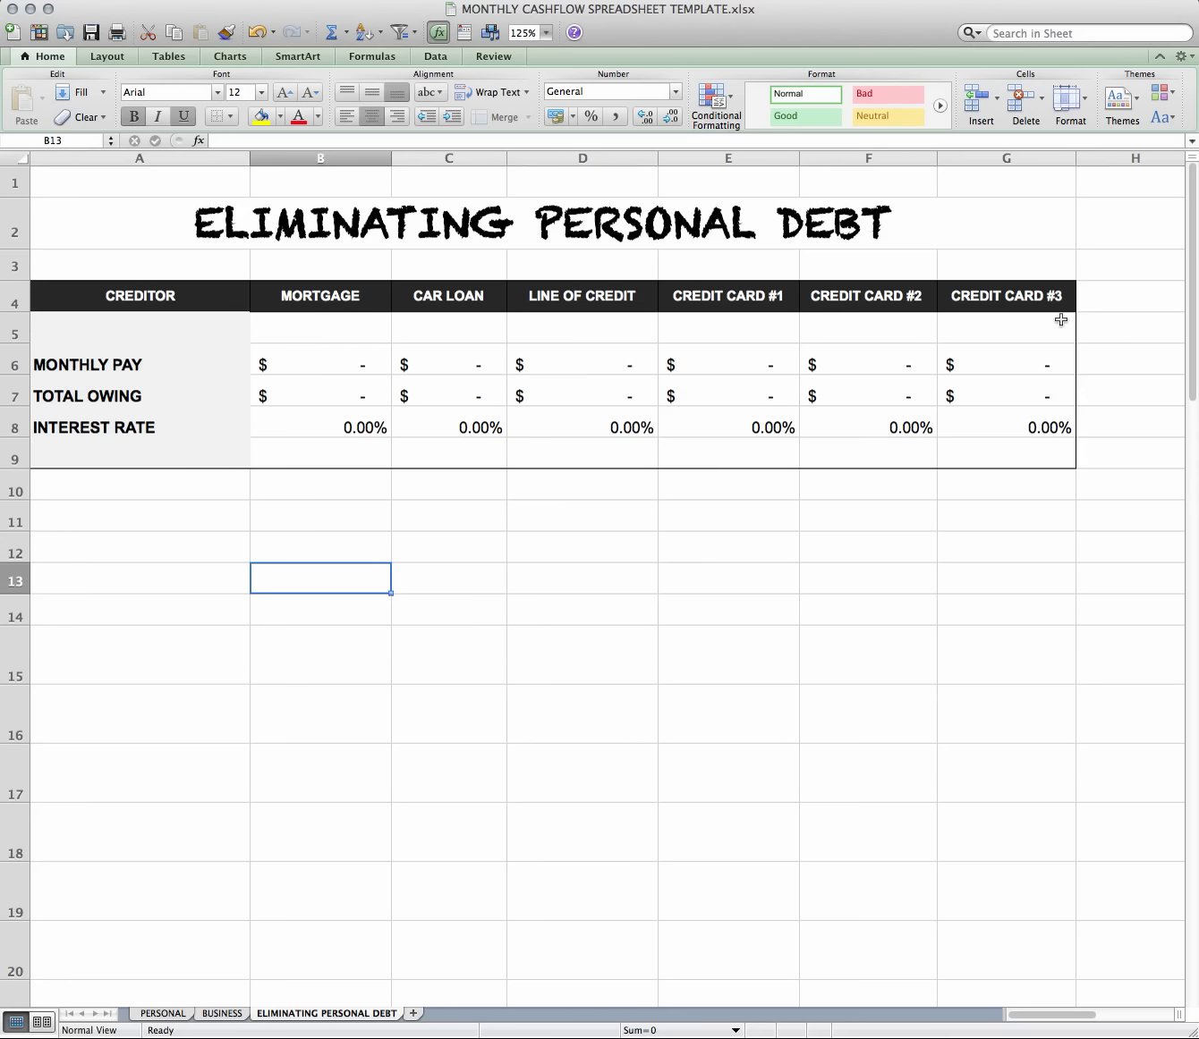
click(1125, 305)
drag(1016, 301, 1009, 454)
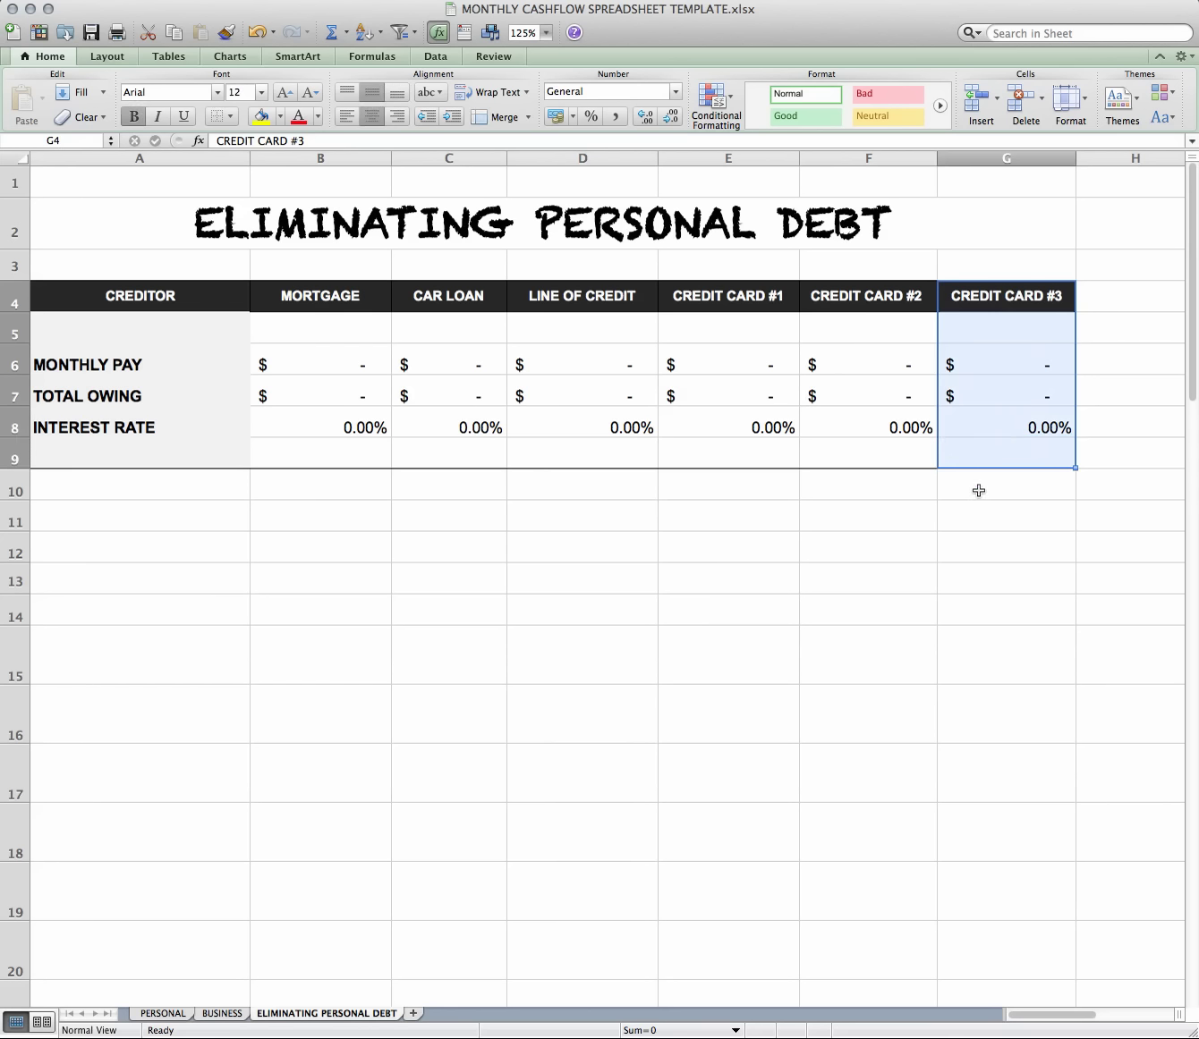
key(super+c)
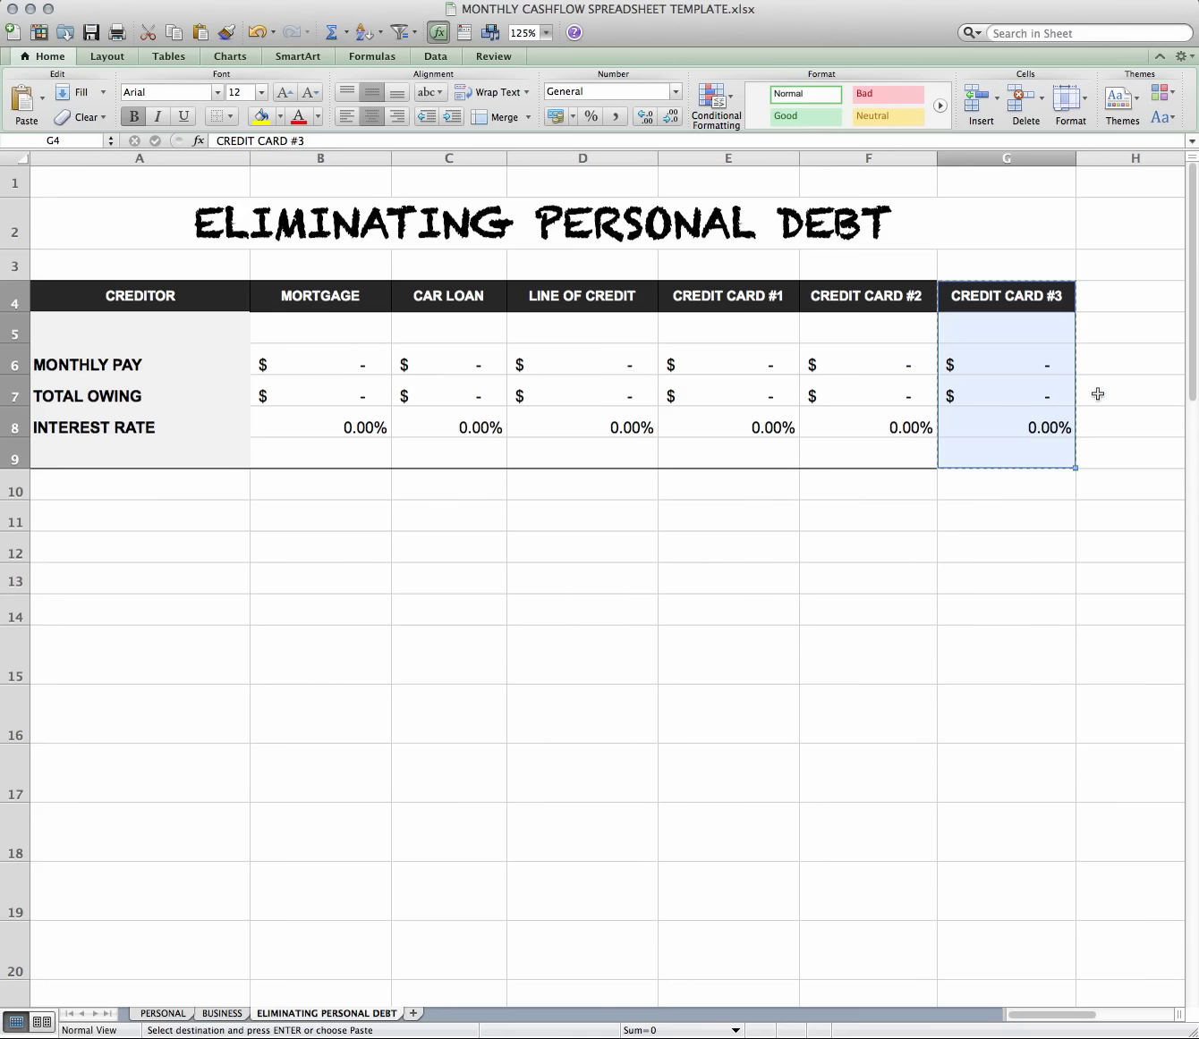
scroll(1119, 340, right, 5)
scroll(1075, 337, left, 5)
drag(1101, 296, 985, 452)
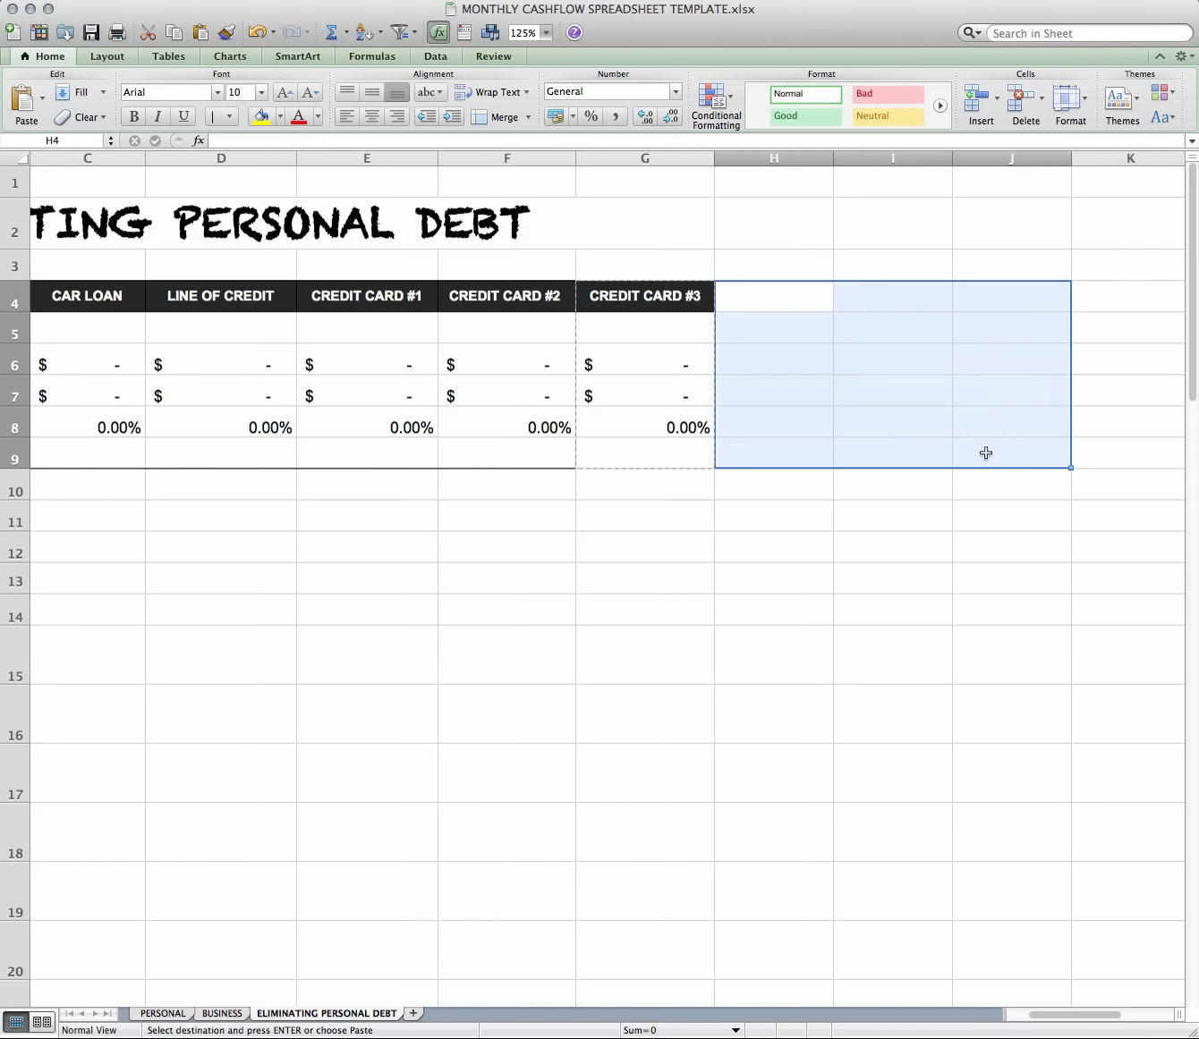
key(super+v)
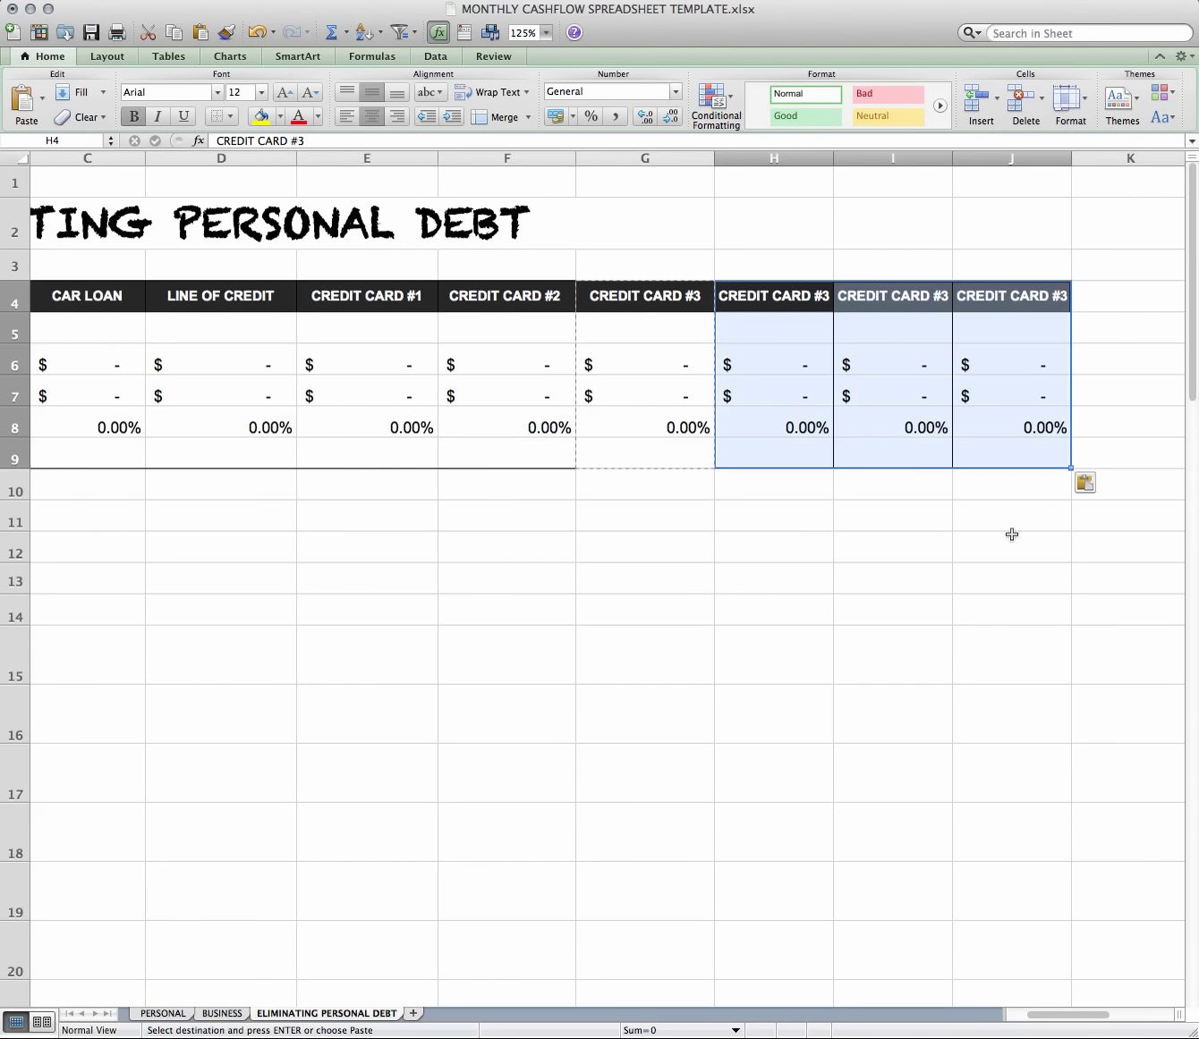
click(1029, 578)
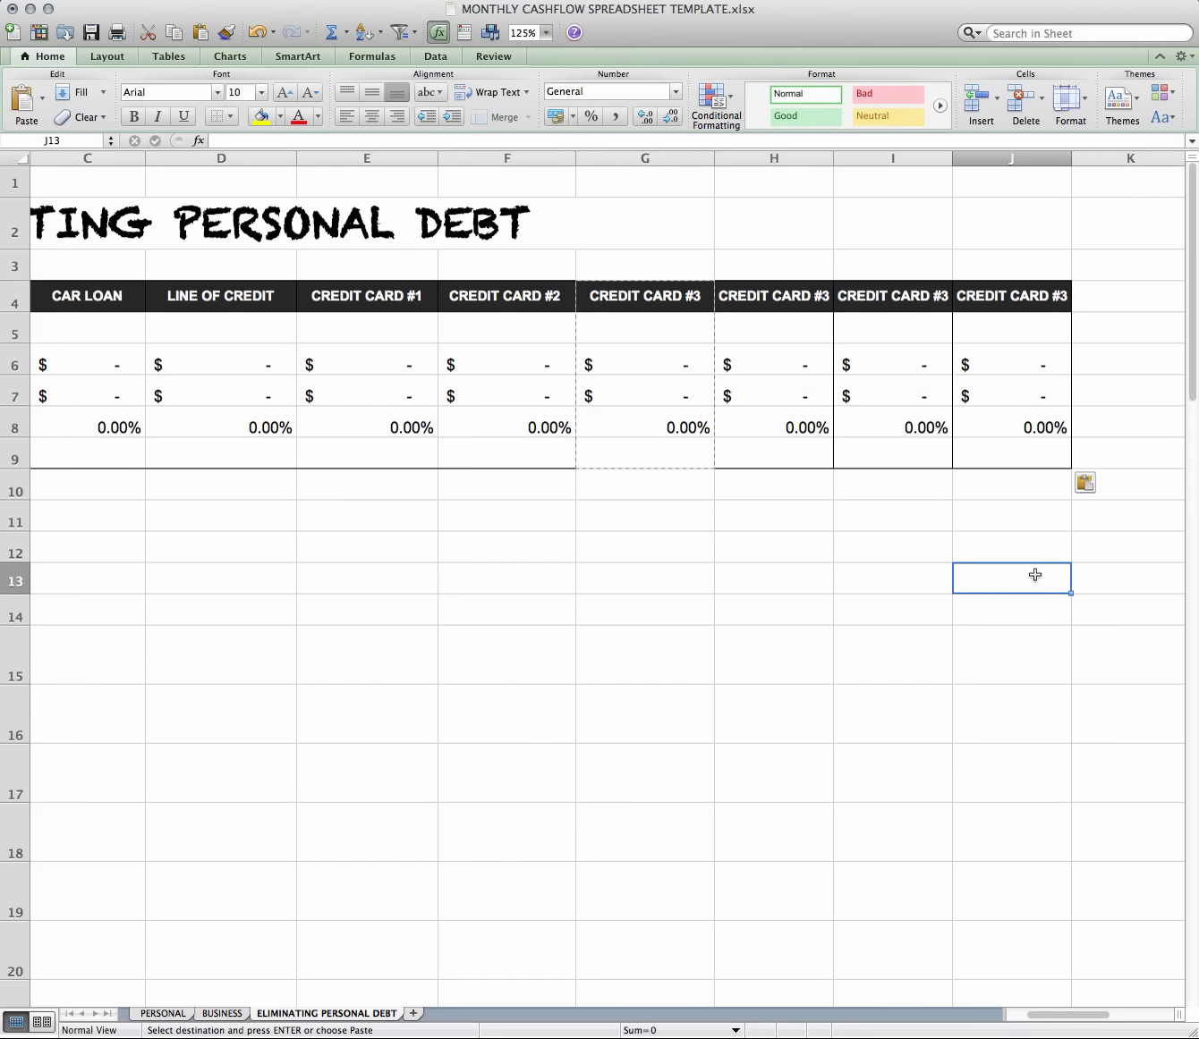
Rename the copied column headings in H4 and I4 as CREDIT CARD #4 and CREDIT CARD #5
click(823, 297)
double_click(822, 297)
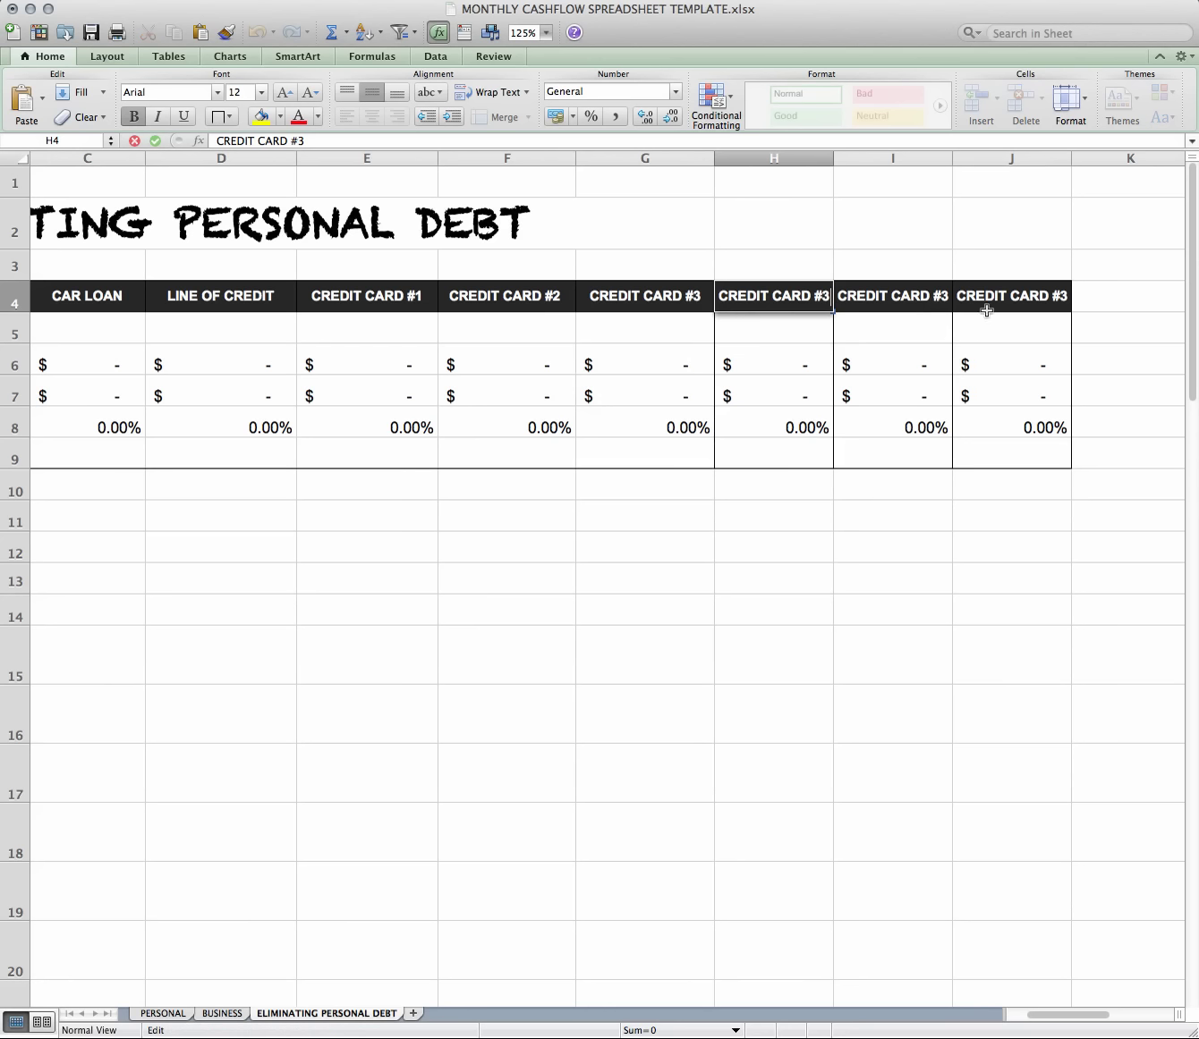
key(BackSpace)
text(4)
double_click(946, 301)
key(BackSpace)
text(5)
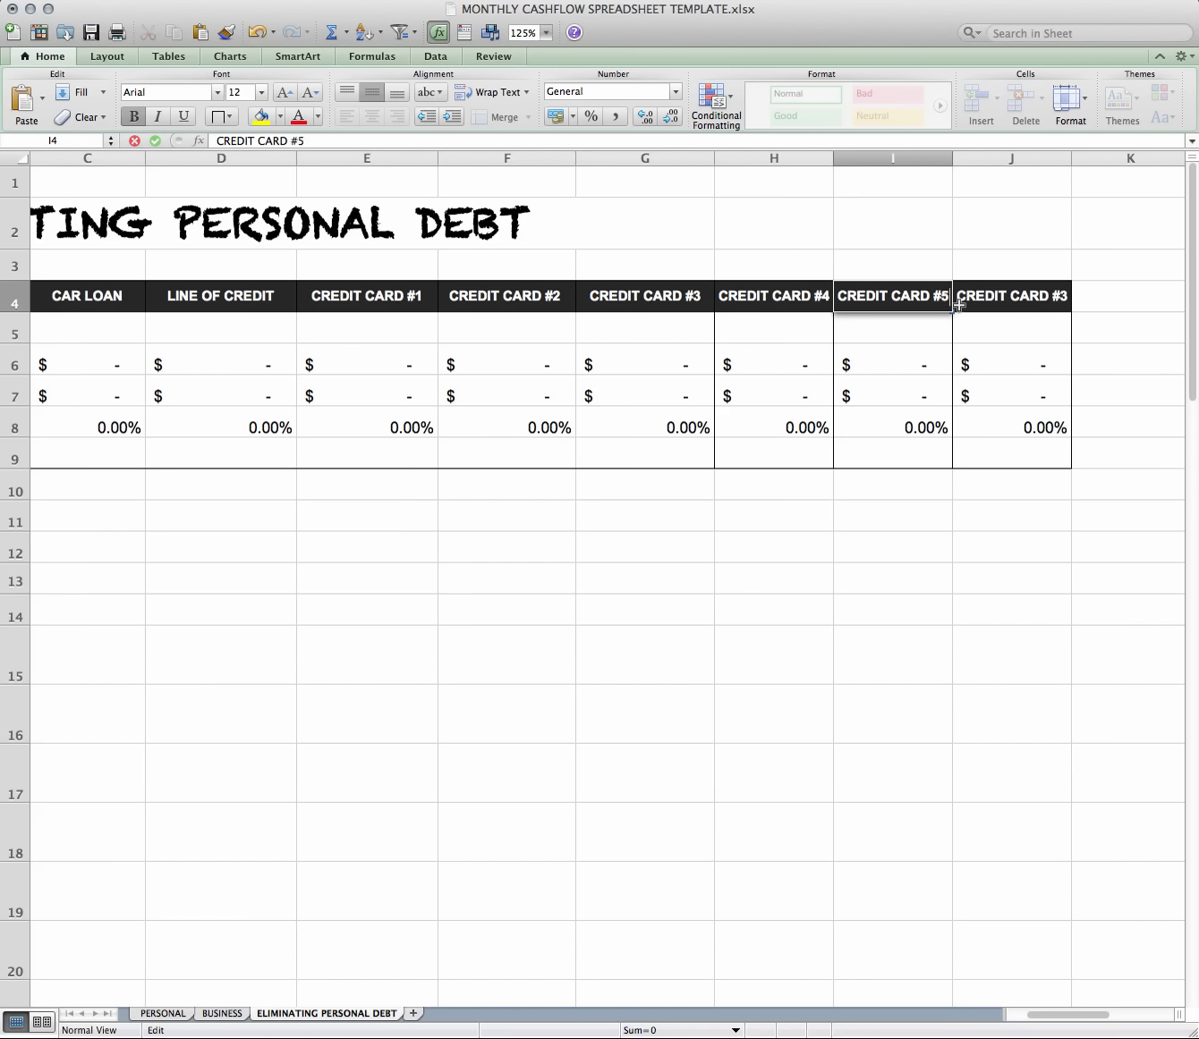
Rename the last copied column heading, in J4, as CREDIT CARD #6
double_click(1067, 301)
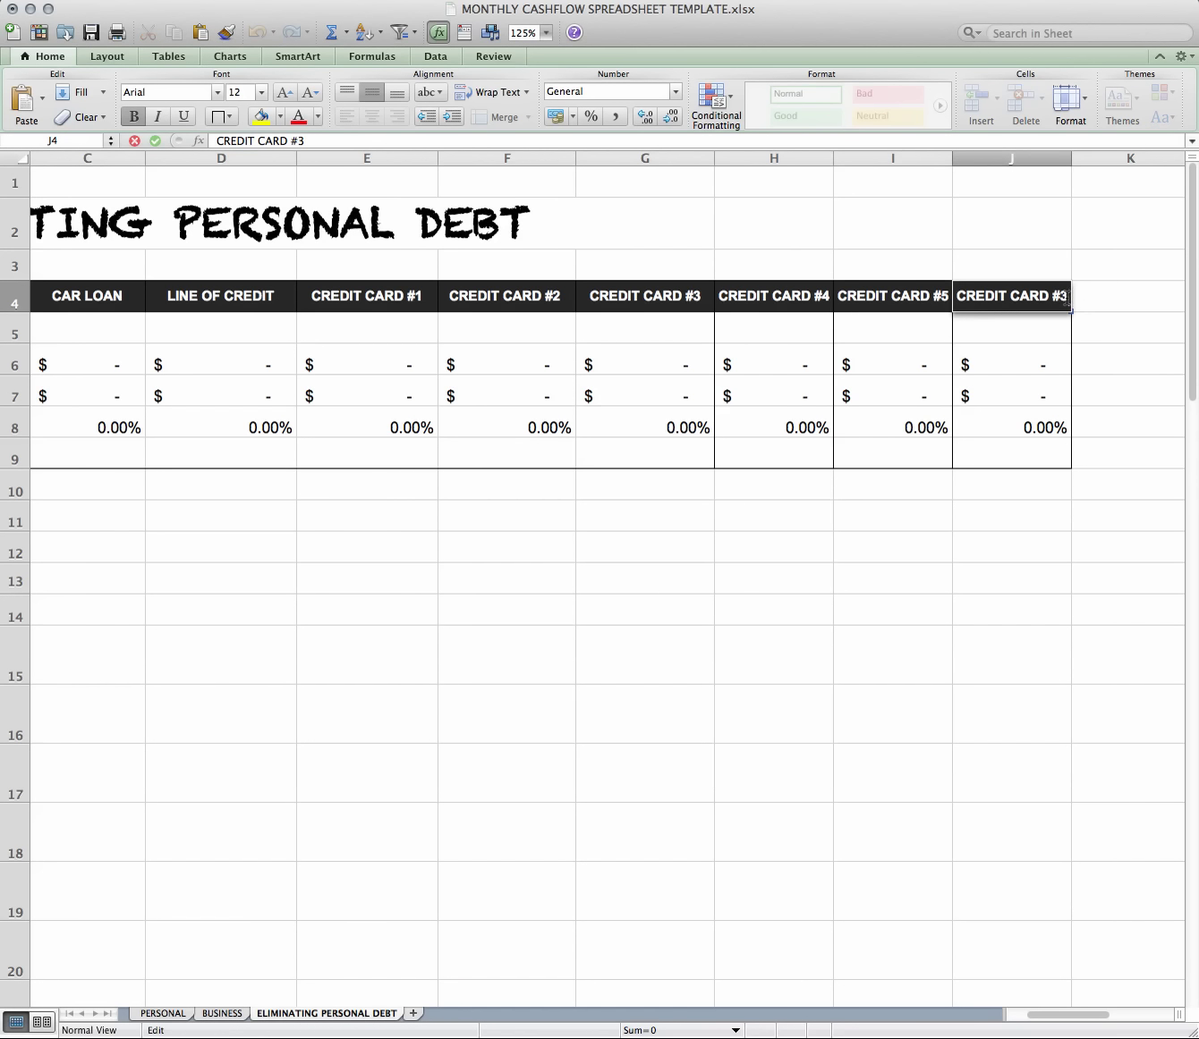
key(BackSpace)
text(5)
key(BackSpace)
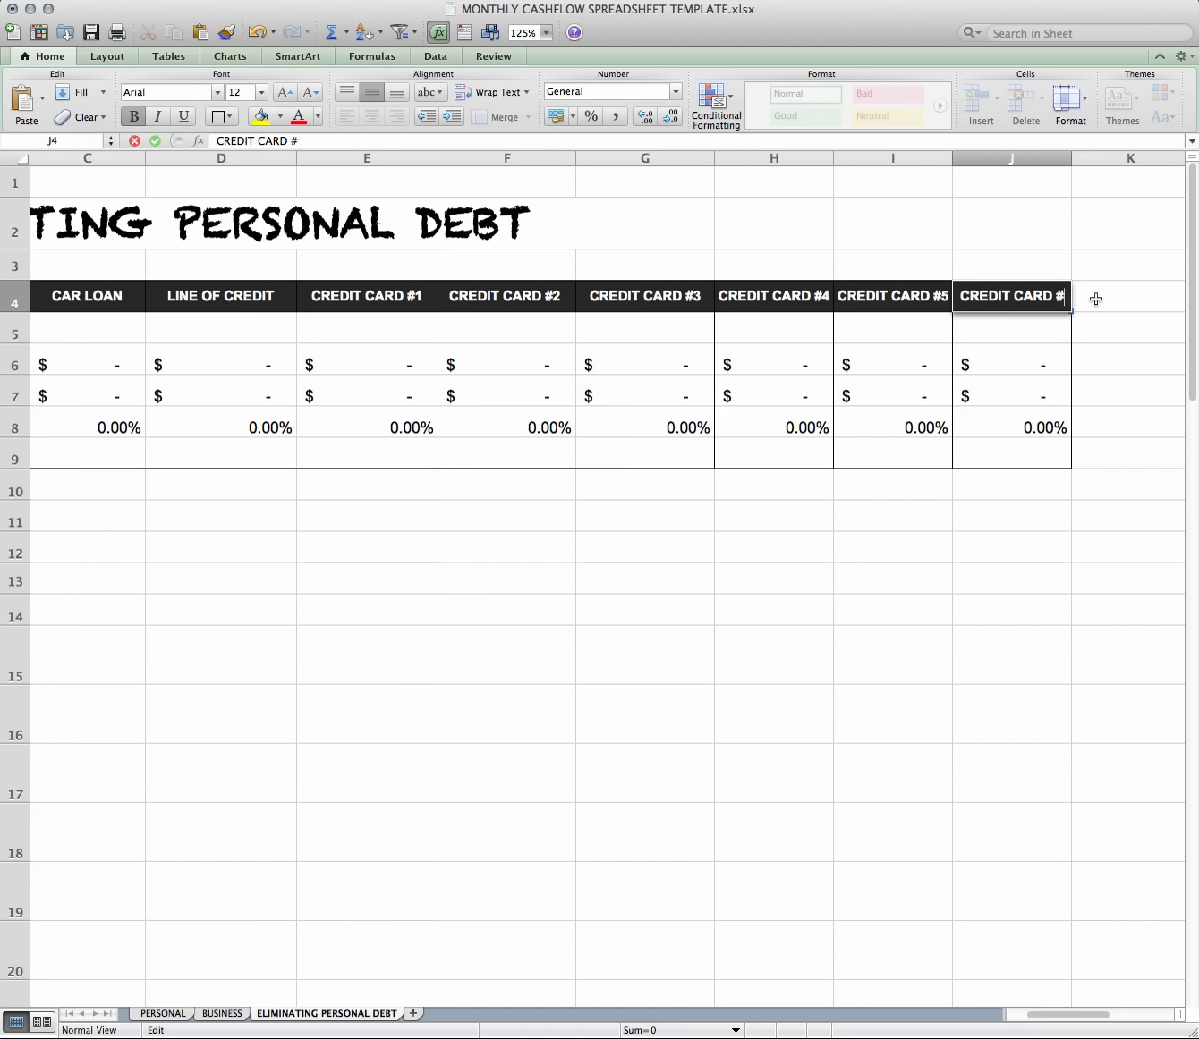
text(6)
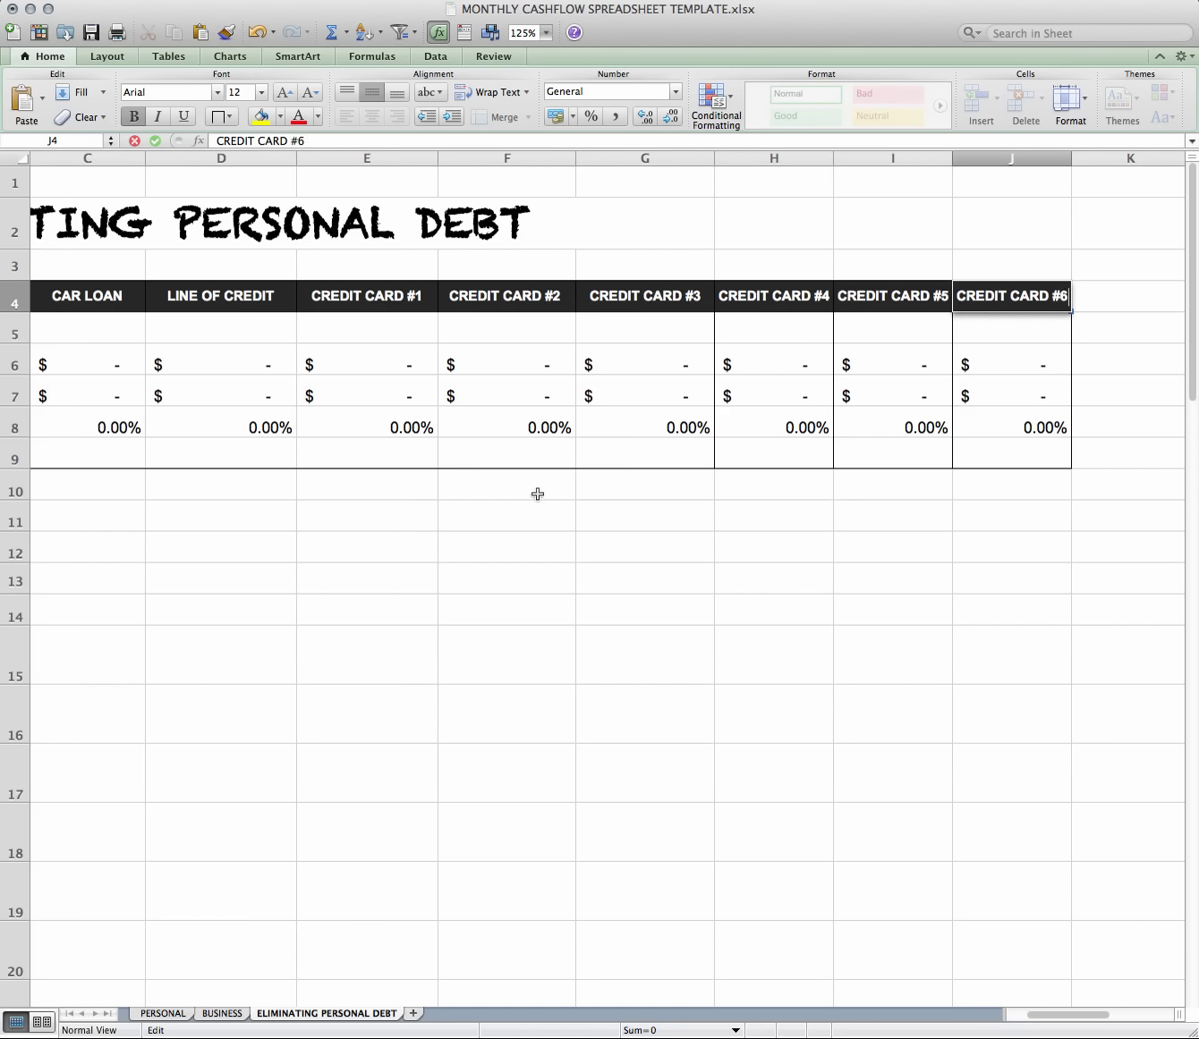
scroll(536, 493, left, 3)
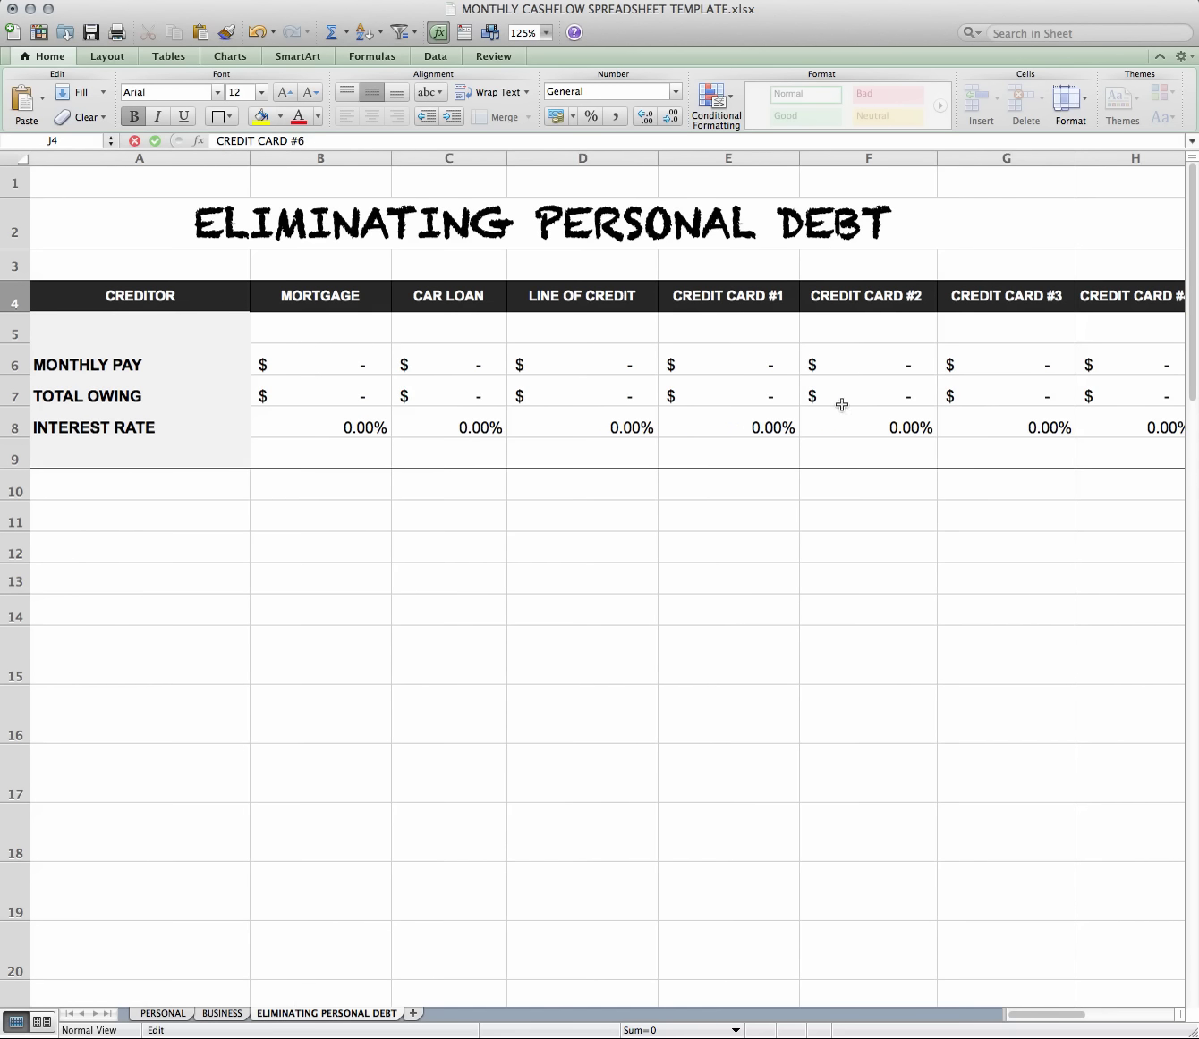